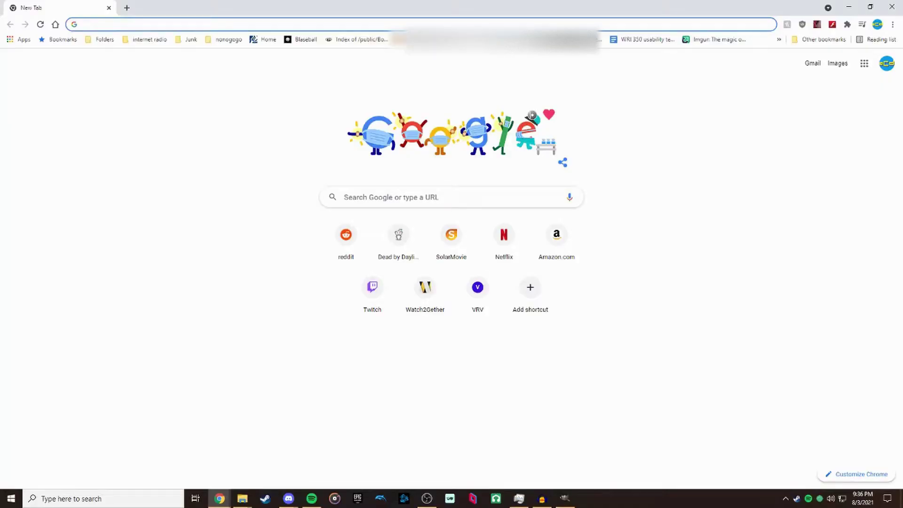
pyautogui.write('gi')
pyautogui.write('t')
pyautogui.write('hu')
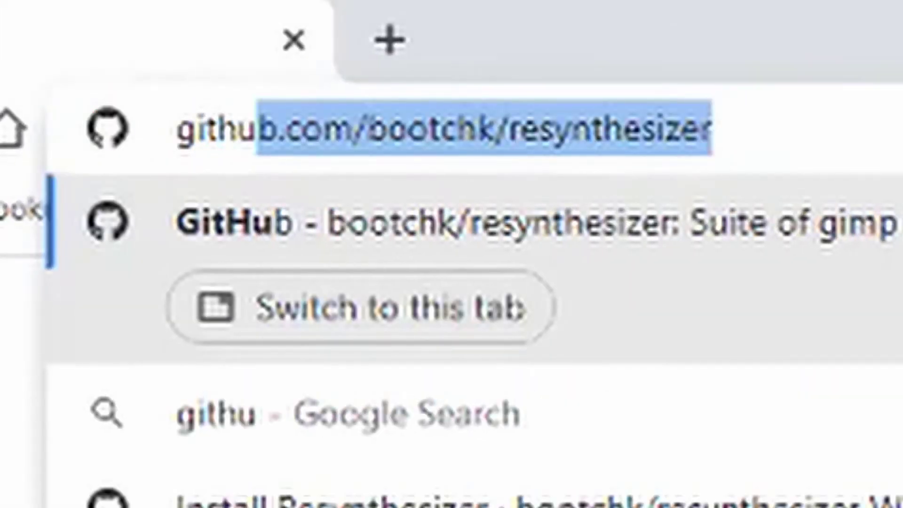
pyautogui.write('b.')
# Load the bootchk/resynthesizer GitHub repository and open its Windows installation instructions.
pyautogui.press('End')
pyautogui.press('Return')
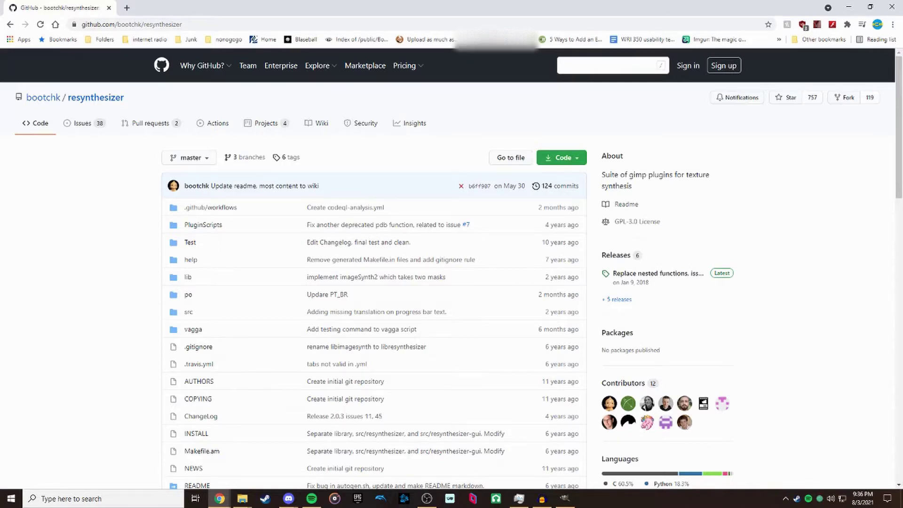
pyautogui.scroll(-15, 452, 282)
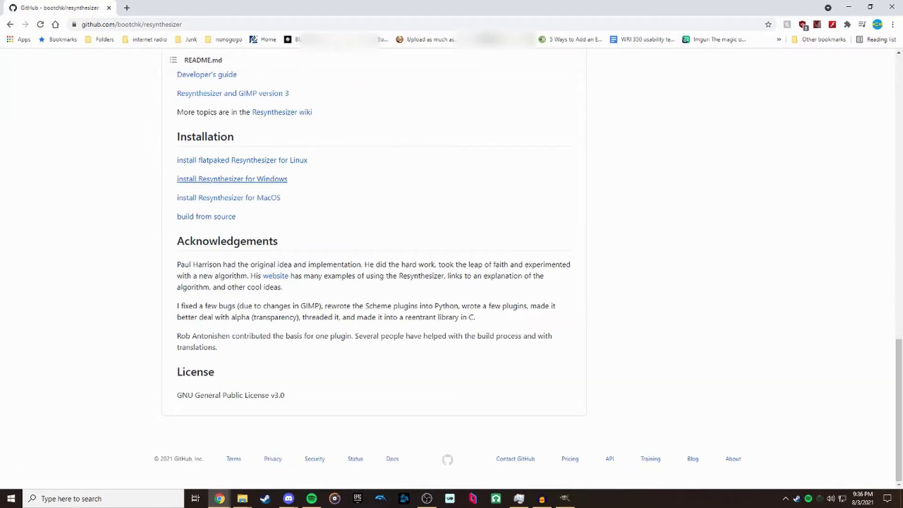
pyautogui.click(233, 179)
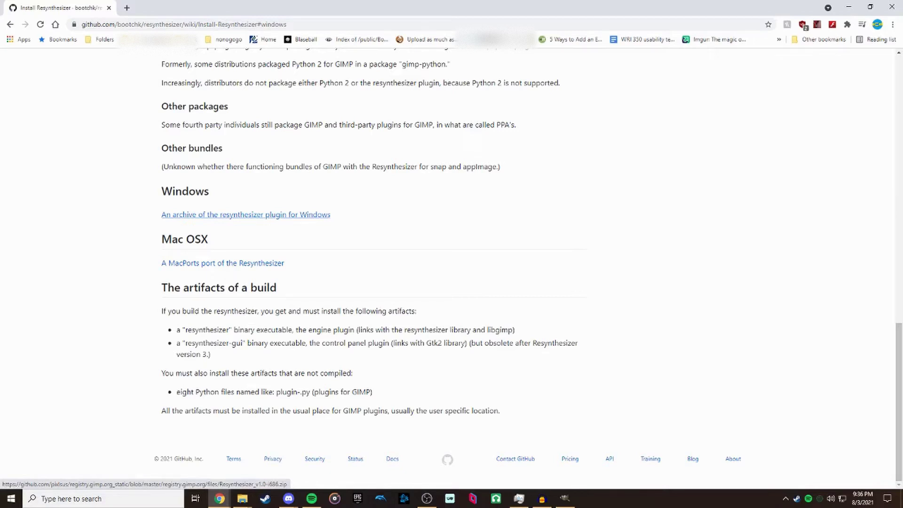
# Download the Resynthesizer_v1.0-i686.zip Windows archive and open it.
pyautogui.click(246, 214)
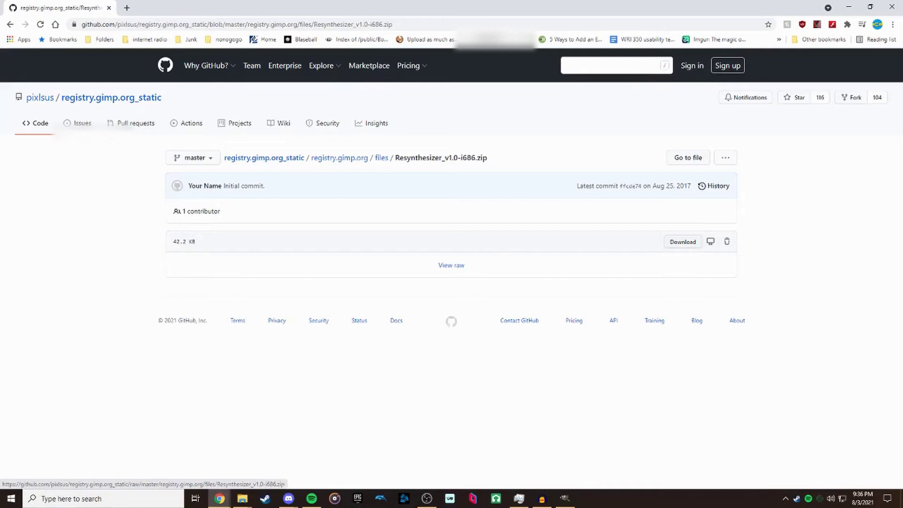
pyautogui.click(683, 241)
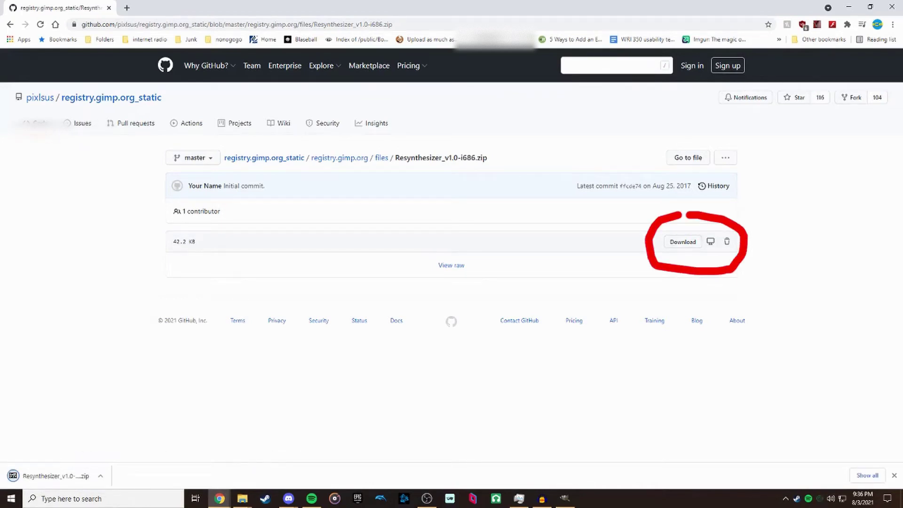
pyautogui.click(57, 476)
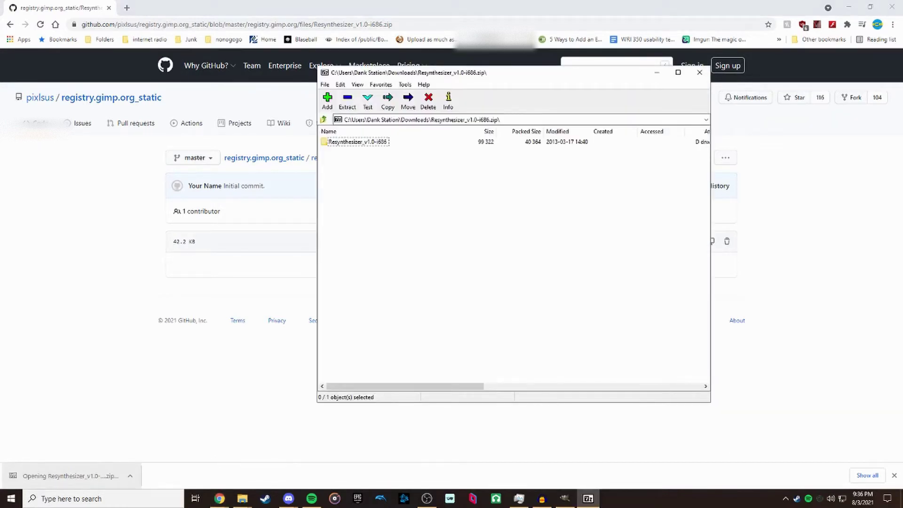
# Place GIMP's plug-ins folder beside 7-Zip and open the Resynthesizer_v1.0-i686 folder.
pyautogui.click(277, 452)
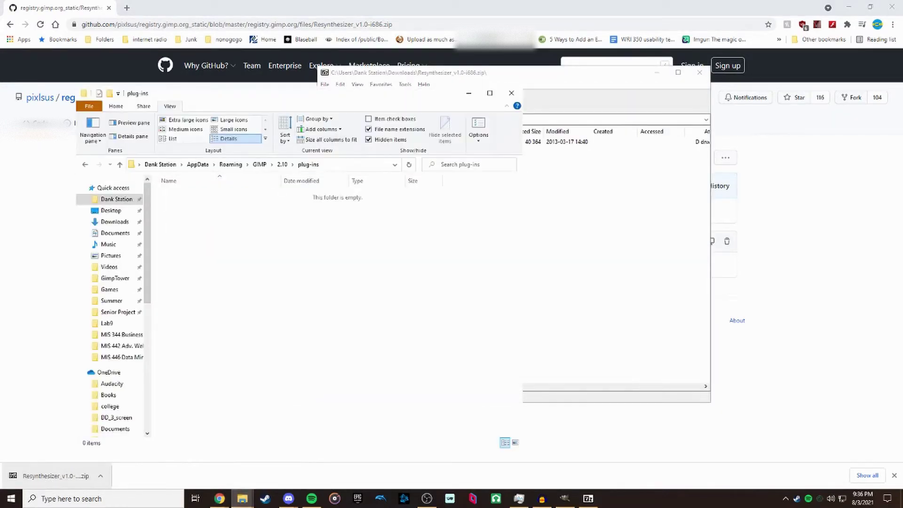
pyautogui.moveTo(211, 93); pyautogui.dragTo(350, 183)
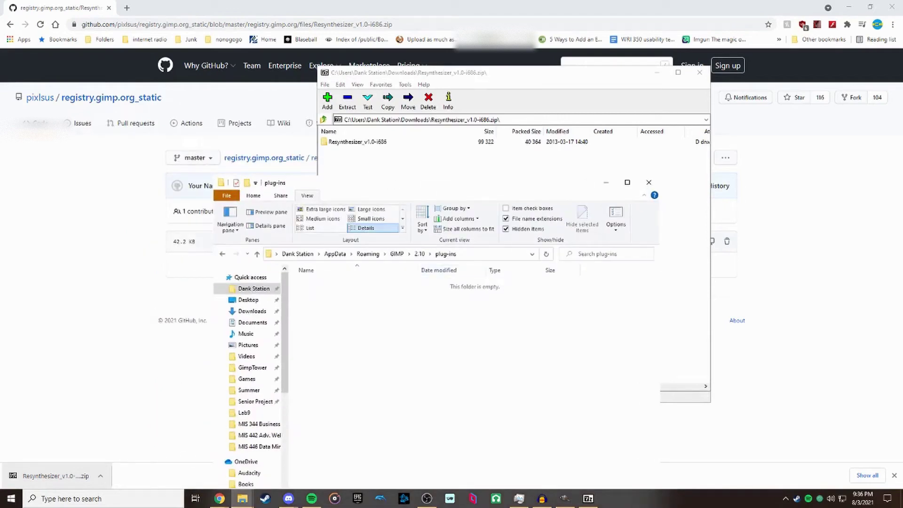
pyautogui.click(252, 196)
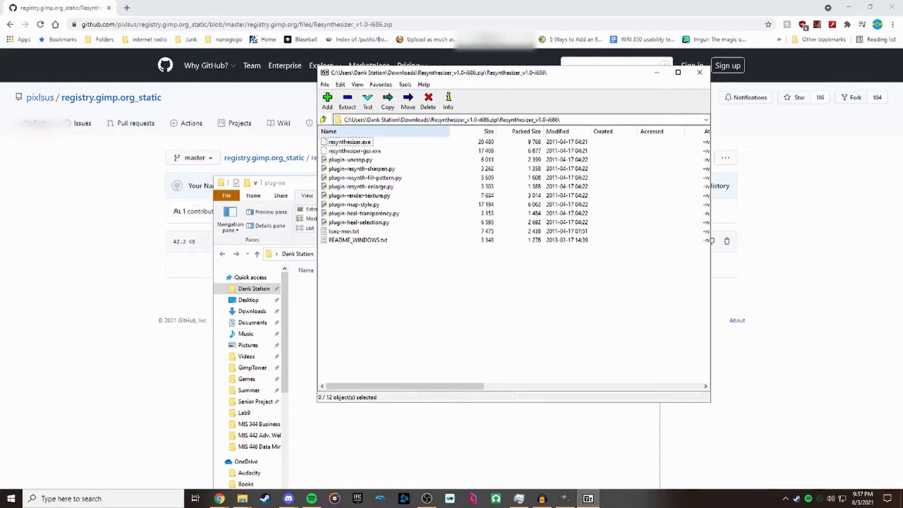
# Drag all twelve Resynthesizer plugin files from 7-Zip into the plug-ins folder.
pyautogui.moveTo(494, 72); pyautogui.dragTo(689, 109)
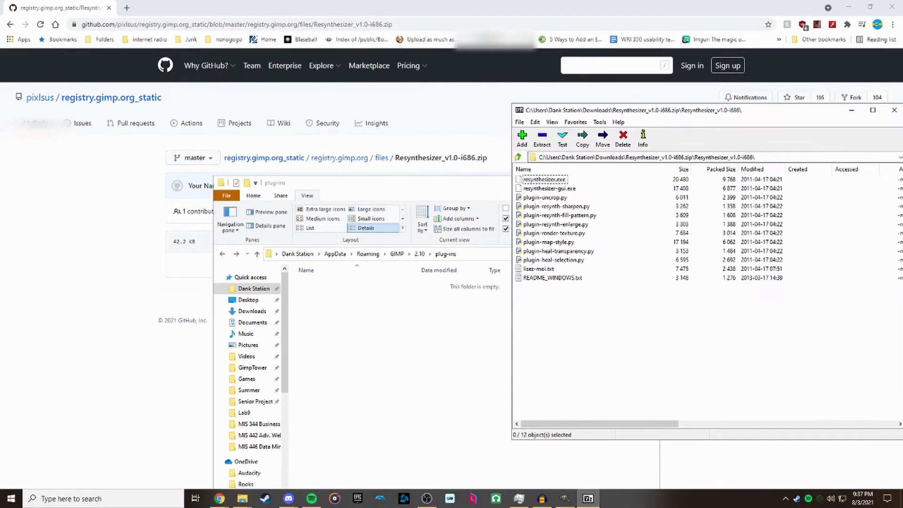
pyautogui.moveTo(597, 302); pyautogui.dragTo(520, 178)
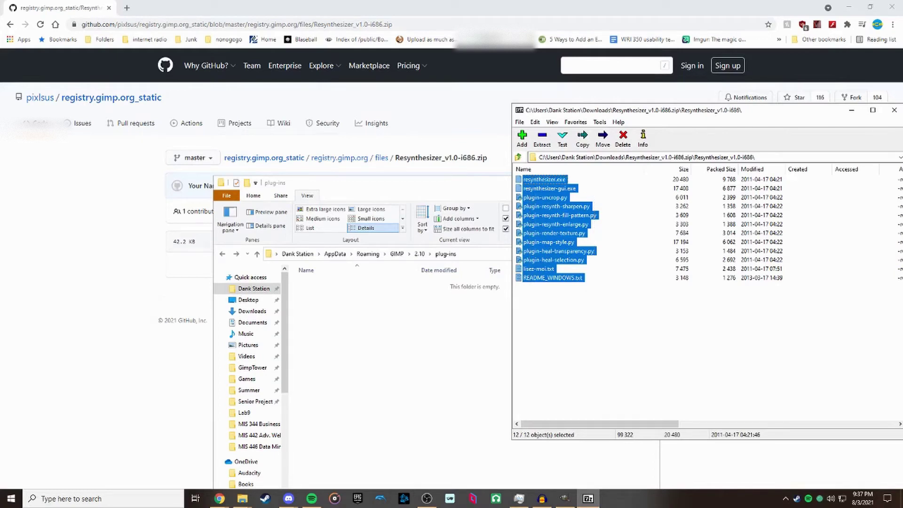
pyautogui.moveTo(551, 226); pyautogui.dragTo(396, 325)
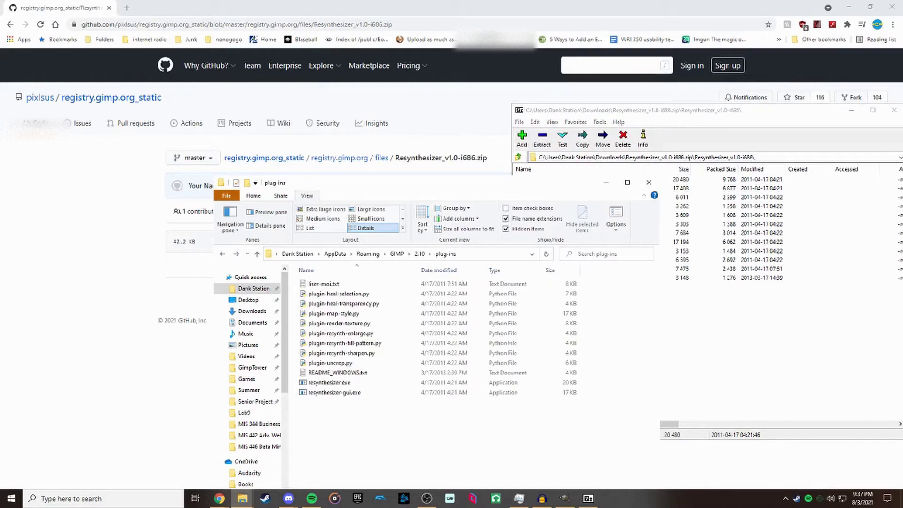
pyautogui.click(70, 498)
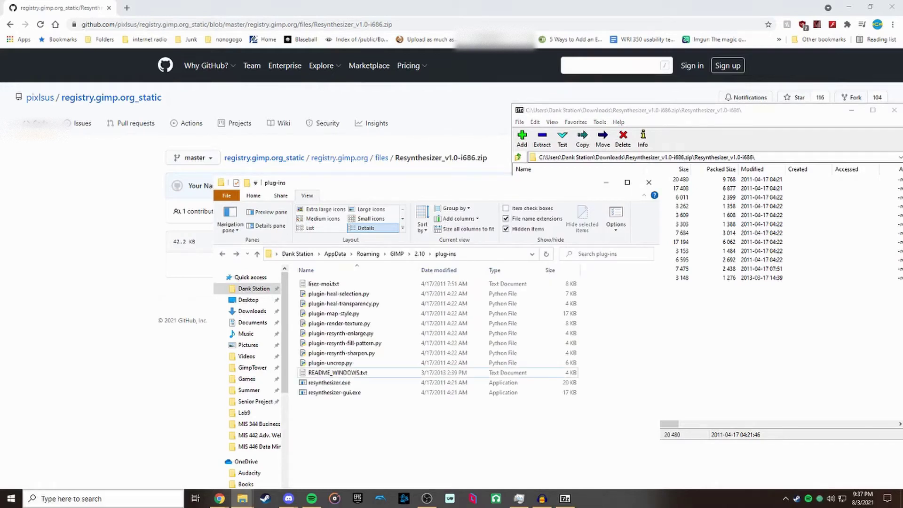
pyautogui.write('gimp')
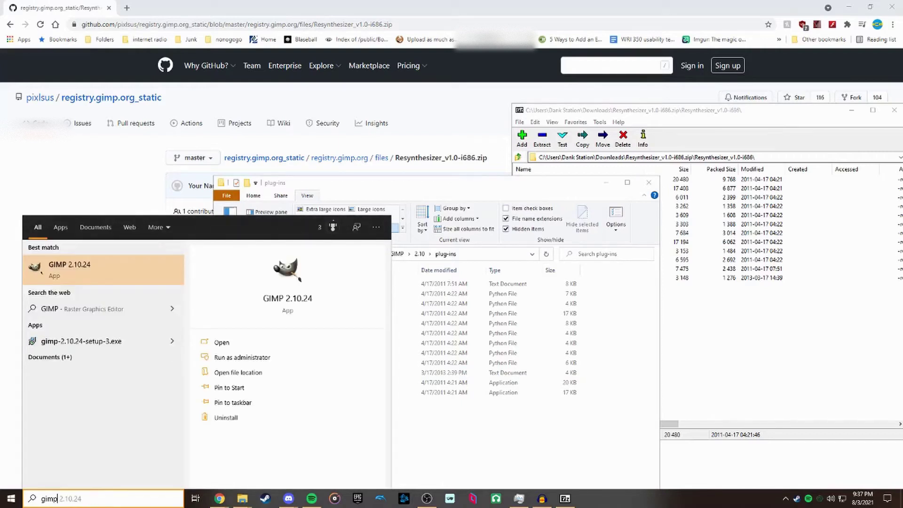
# Start GIMP 2.10.24 from the search results.
pyautogui.press('Return')
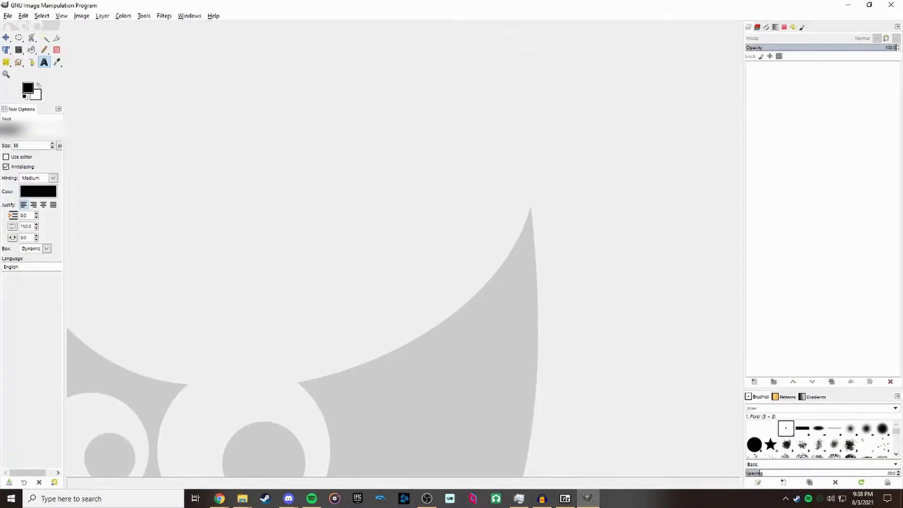
# Confirm Heal selection is now listed under Filters > Enhance.
pyautogui.click(165, 16)
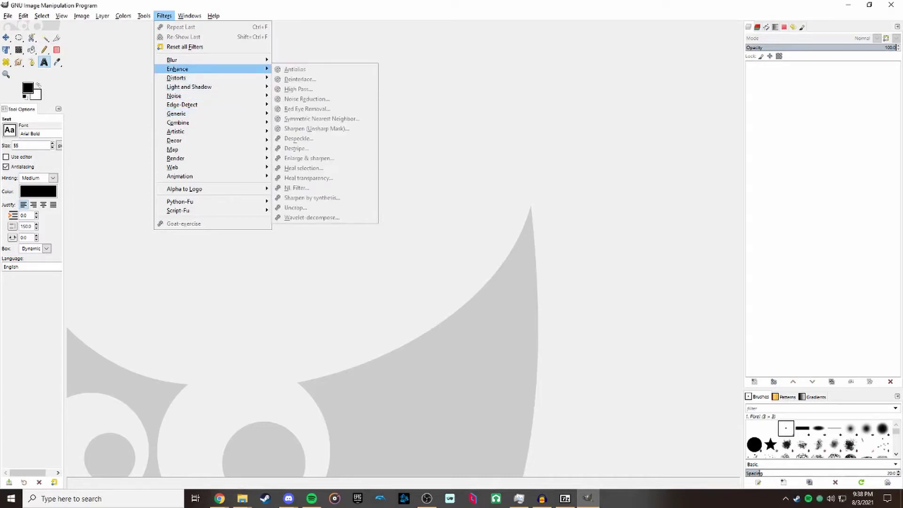
pyautogui.press('Escape')
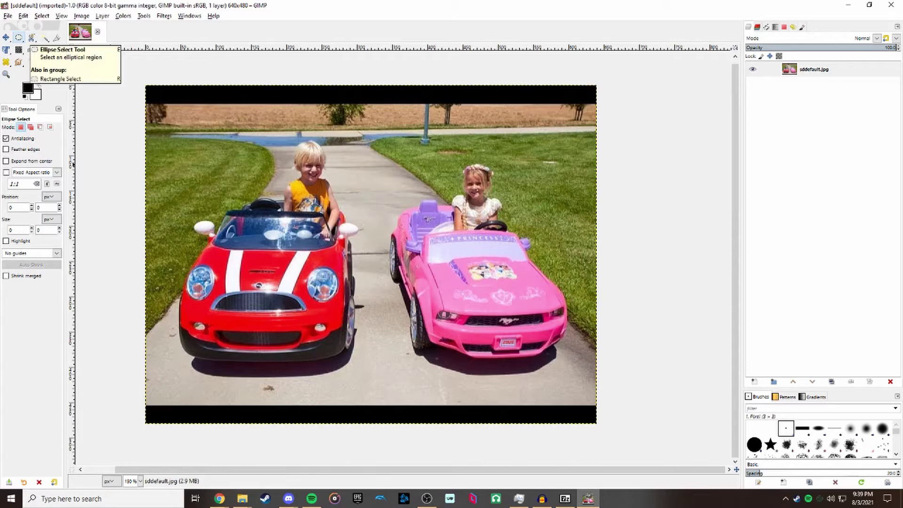
# Close the Free Select outline around the girl and her pink toy car.
pyautogui.moveTo(385, 272); pyautogui.dragTo(459, 381)
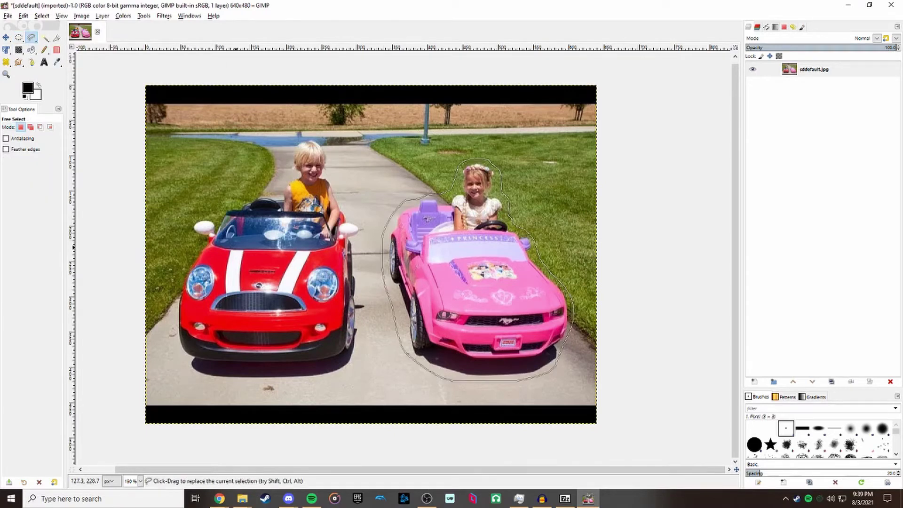
pyautogui.click(165, 15)
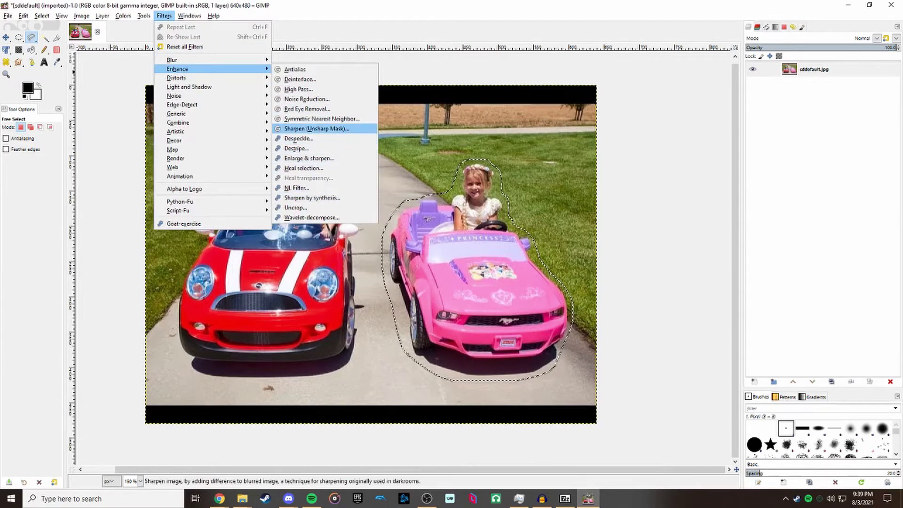
# Run Heal selection with All around sampling to fill the girl and car area.
pyautogui.click(304, 168)
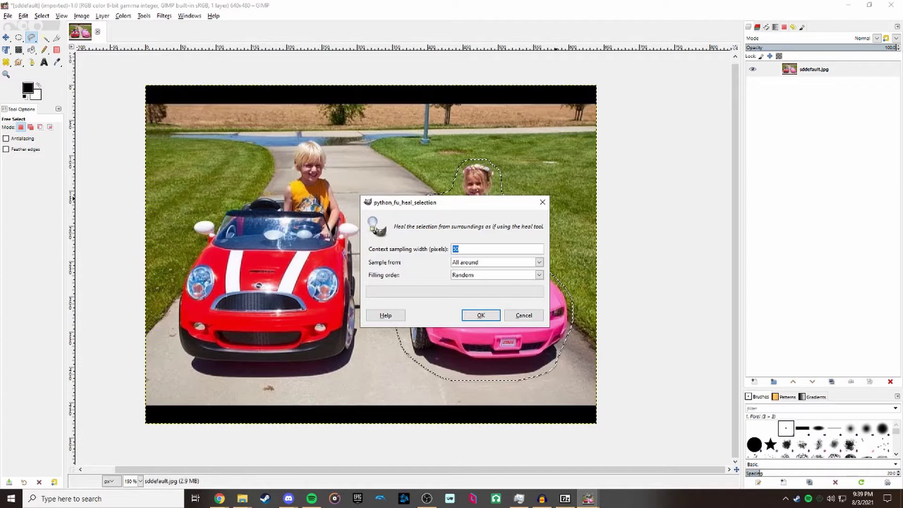
pyautogui.click(539, 262)
pyautogui.click(494, 270)
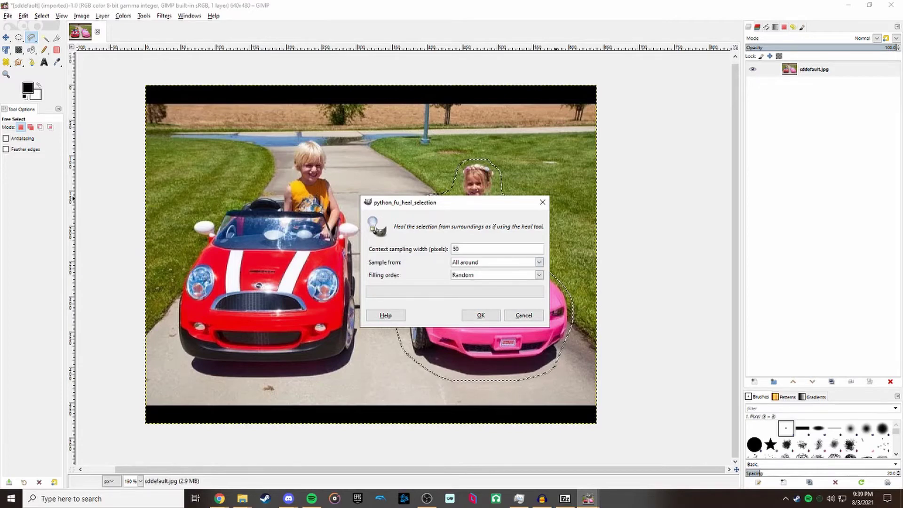
pyautogui.moveTo(424, 202); pyautogui.dragTo(531, 162)
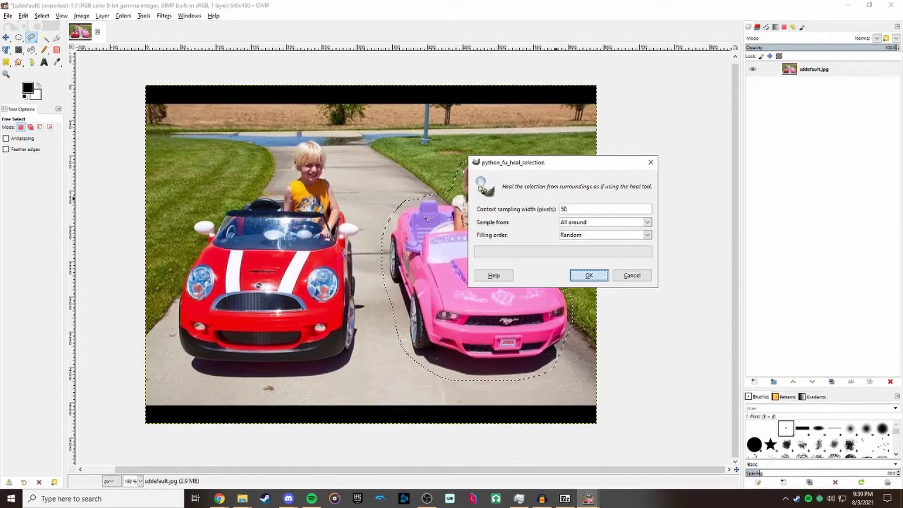
pyautogui.click(589, 275)
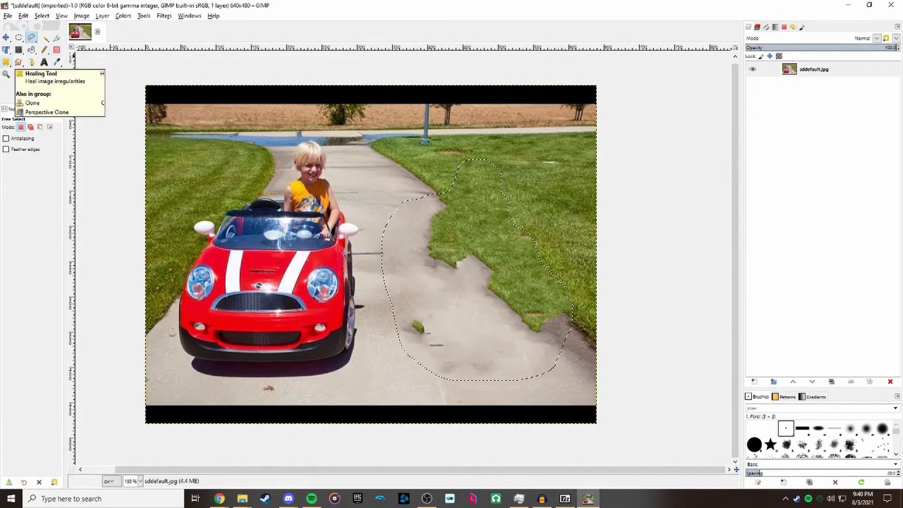
# Remove the selection and set up the Healing tool with a larger Hardness 050 brush.
pyautogui.click(6, 61)
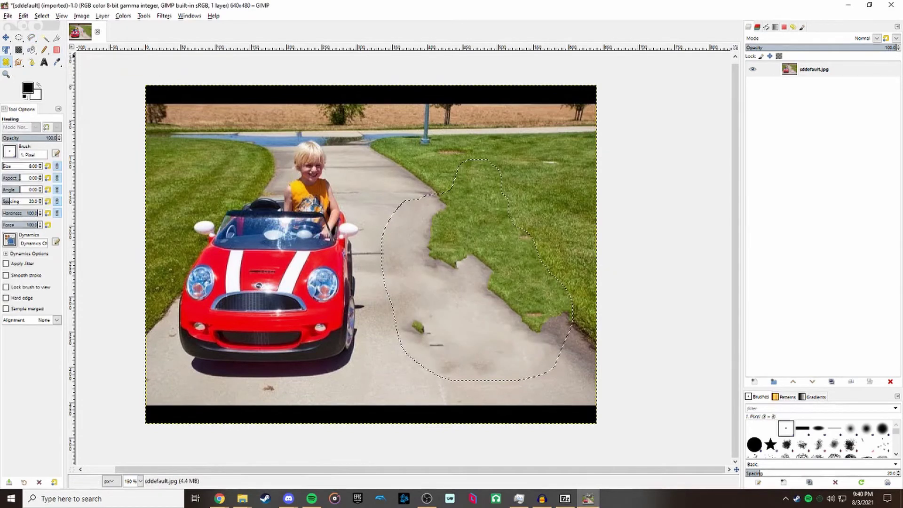
pyautogui.rightClick(408, 267)
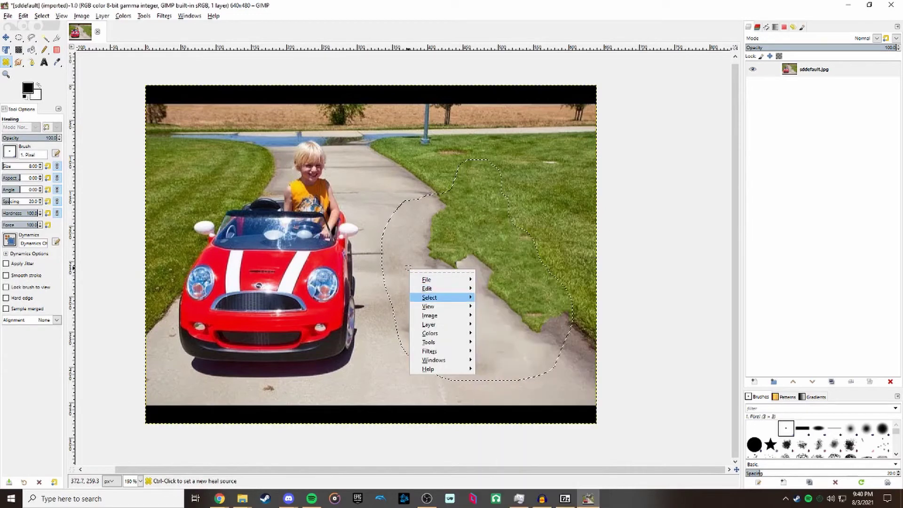
pyautogui.moveTo(429, 297)
pyautogui.click(522, 306)
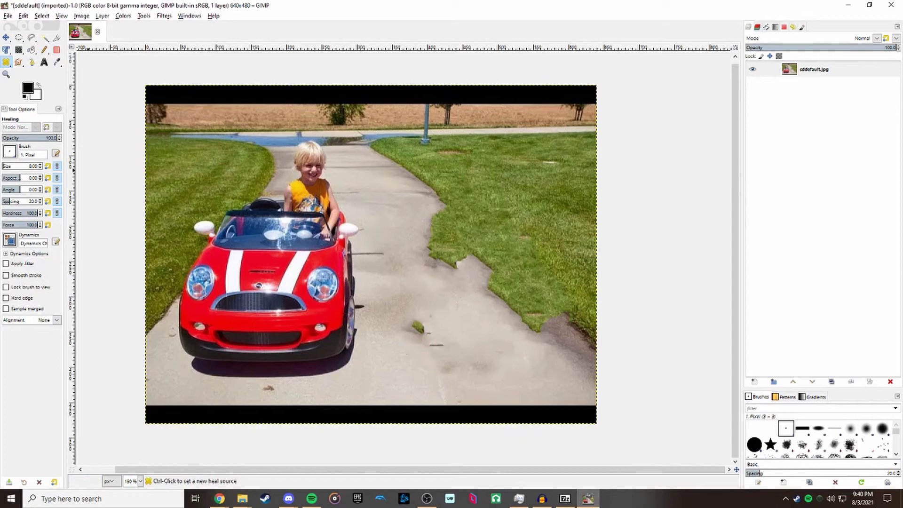
pyautogui.press(']')
pyautogui.click(10, 151)
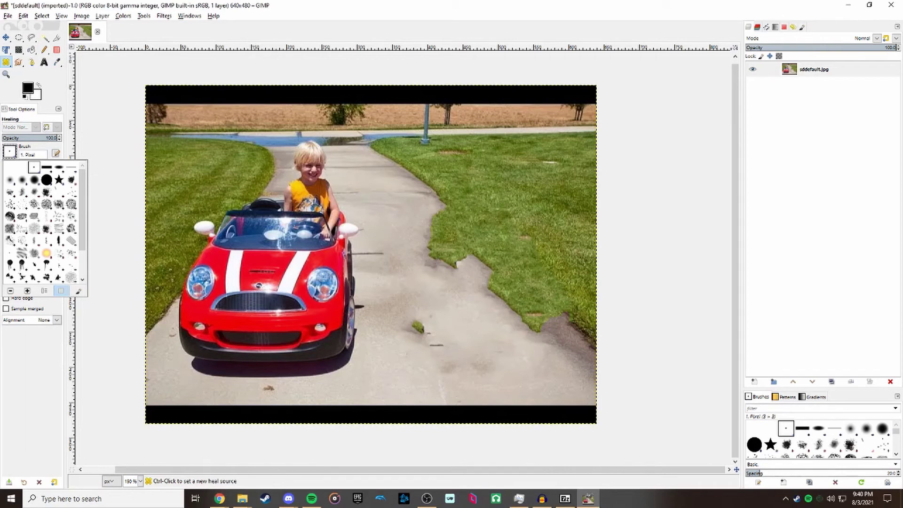
pyautogui.click(35, 179)
# Heal the ragged grass edge and leaf debris using a concrete source point.
pyautogui.keyDown('ctrl'); pyautogui.click(373, 253); pyautogui.keyUp('ctrl')
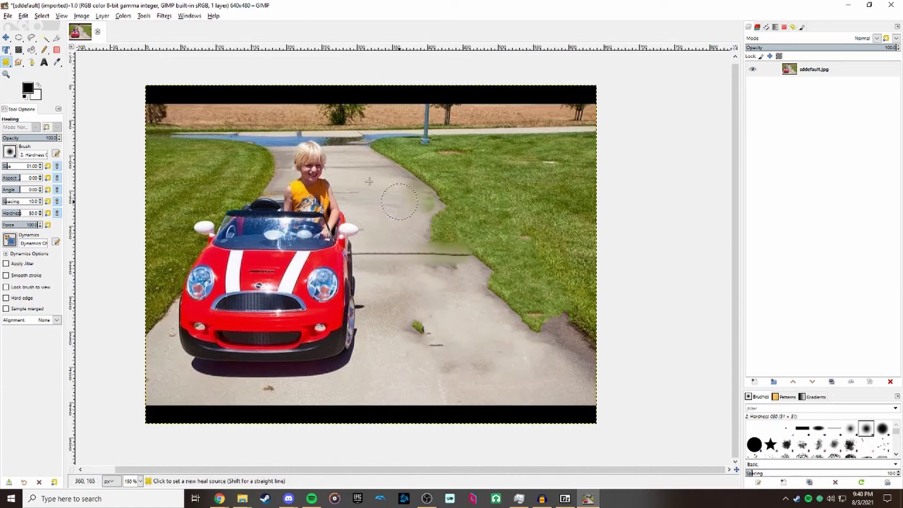
pyautogui.moveTo(545, 327)
pyautogui.mouseDown()
pyautogui.moveTo(508, 304)
pyautogui.moveTo(449, 226)
pyautogui.mouseUp()
pyautogui.click(423, 326)
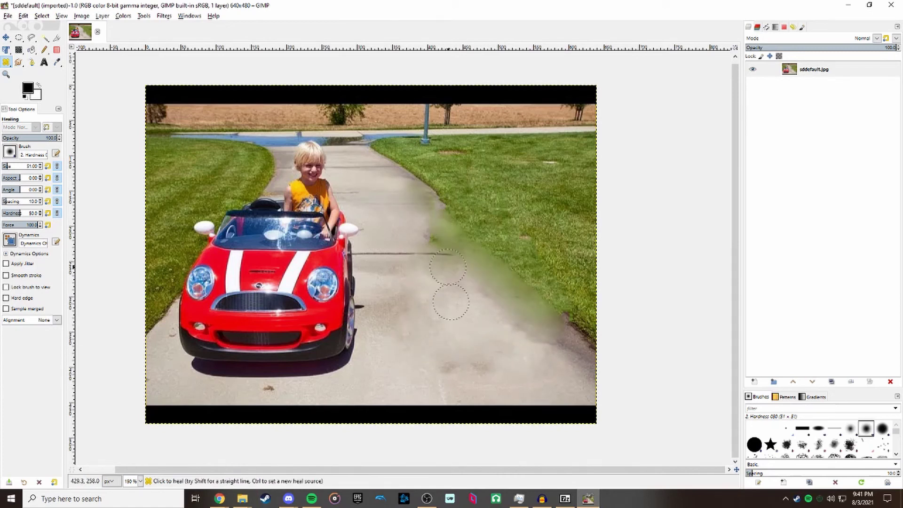
# Clone concrete over the grass along the diagonal path edge.
pyautogui.press('c')
pyautogui.keyDown('ctrl'); pyautogui.click(539, 318); pyautogui.keyUp('ctrl')
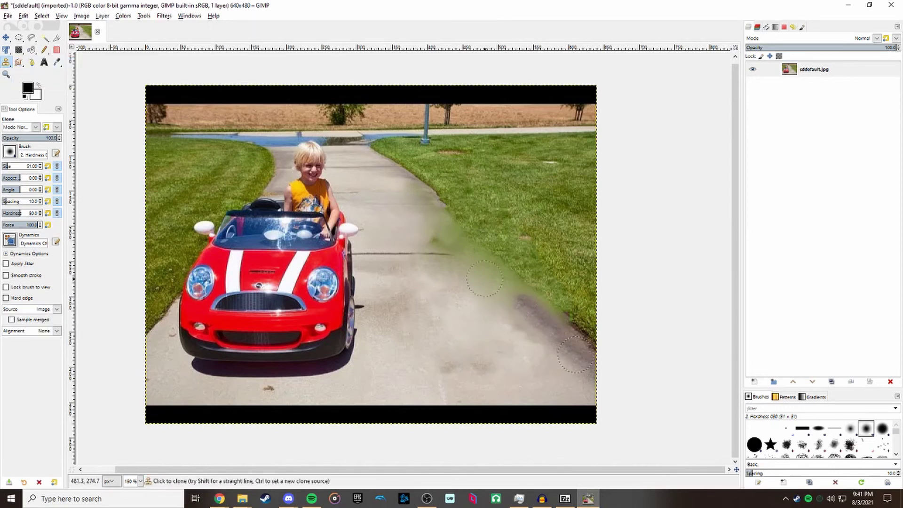
pyautogui.moveTo(433, 226); pyautogui.dragTo(493, 278)
pyautogui.keyDown('ctrl'); pyautogui.click(508, 282); pyautogui.keyUp('ctrl')
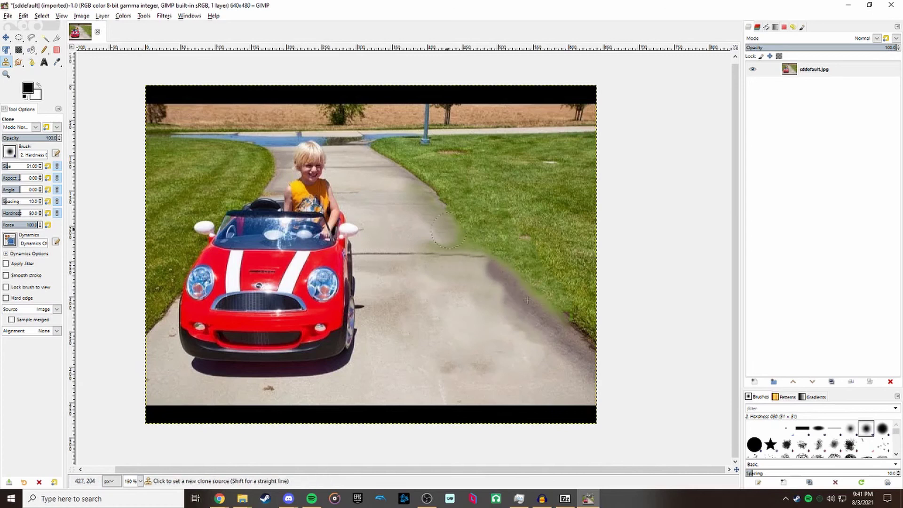
pyautogui.moveTo(452, 234); pyautogui.dragTo(536, 304)
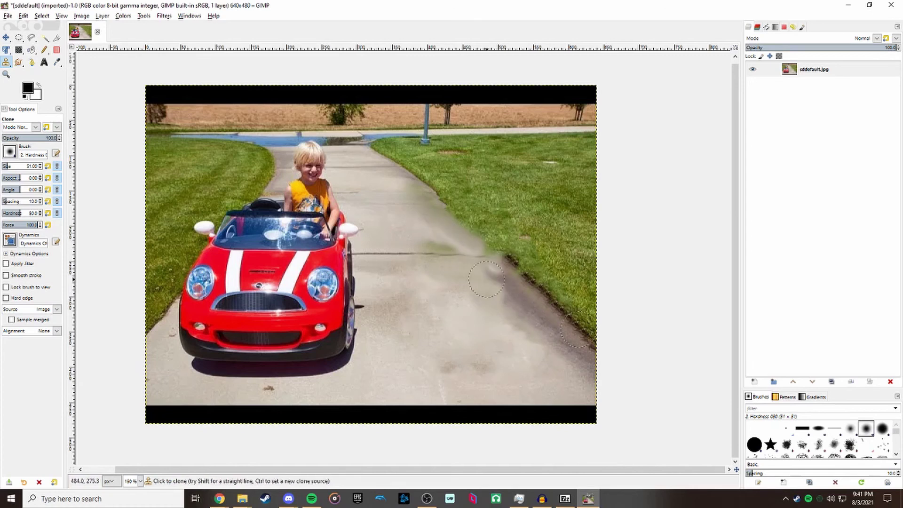
# Heal the crack across the path and the darker concrete near its right edge.
pyautogui.click(32, 62)
pyautogui.moveTo(445, 254); pyautogui.dragTo(475, 254)
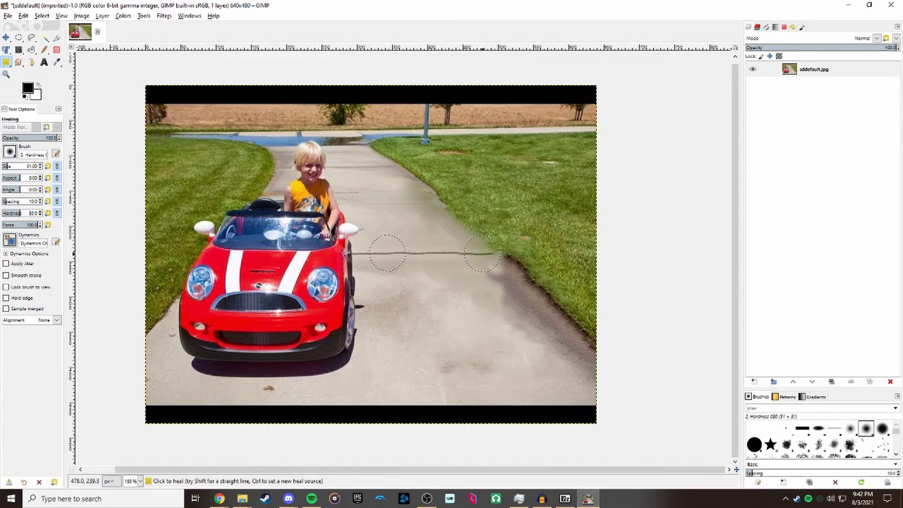
pyautogui.keyDown('ctrl'); pyautogui.click(421, 187); pyautogui.keyUp('ctrl')
pyautogui.moveTo(442, 198); pyautogui.dragTo(507, 253)
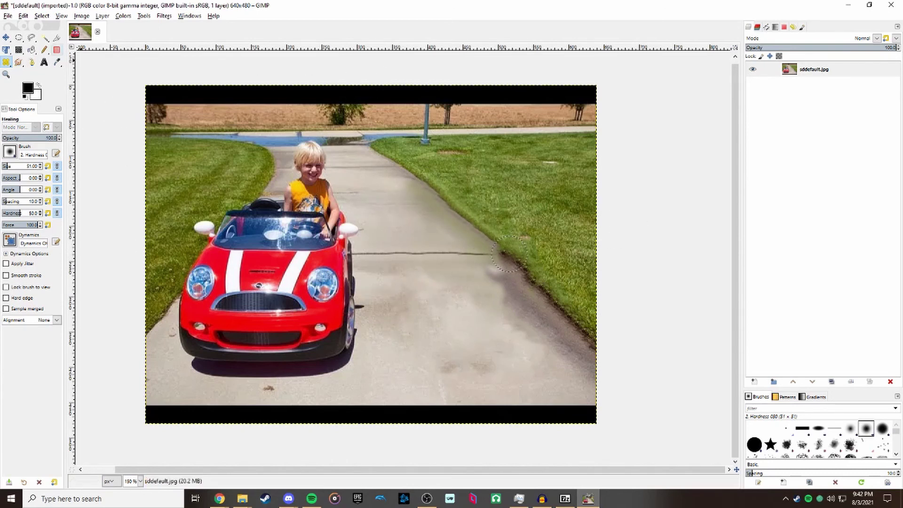
pyautogui.click(6, 37)
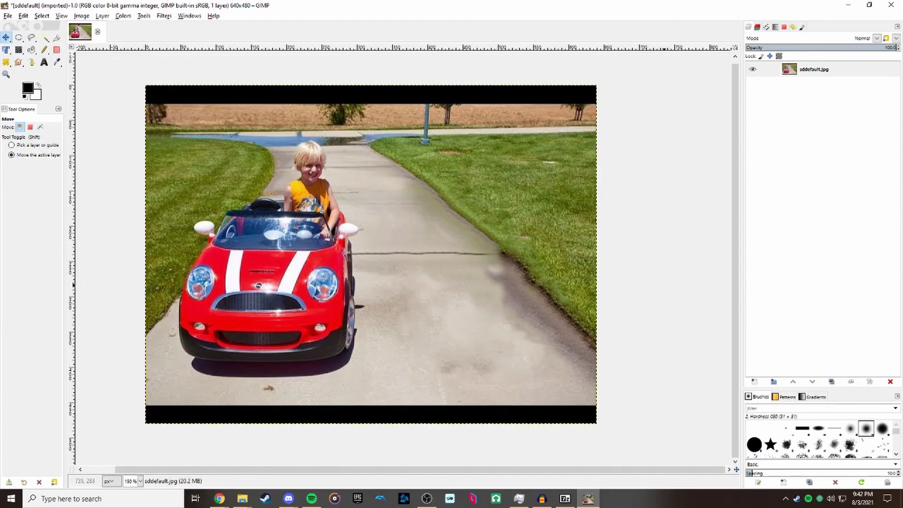